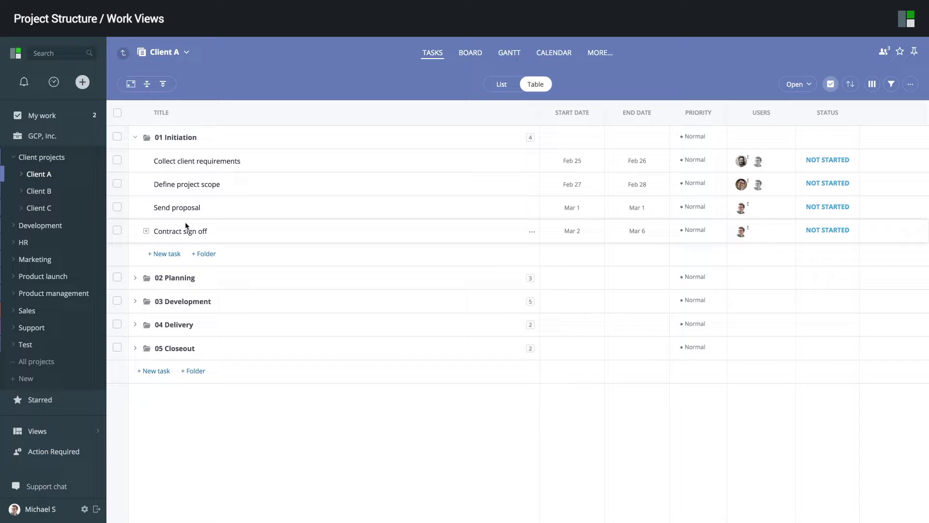
- Display the Client projects folder as a Gantt chart with dated bars for Clients A, B and C
left_click(55, 156)
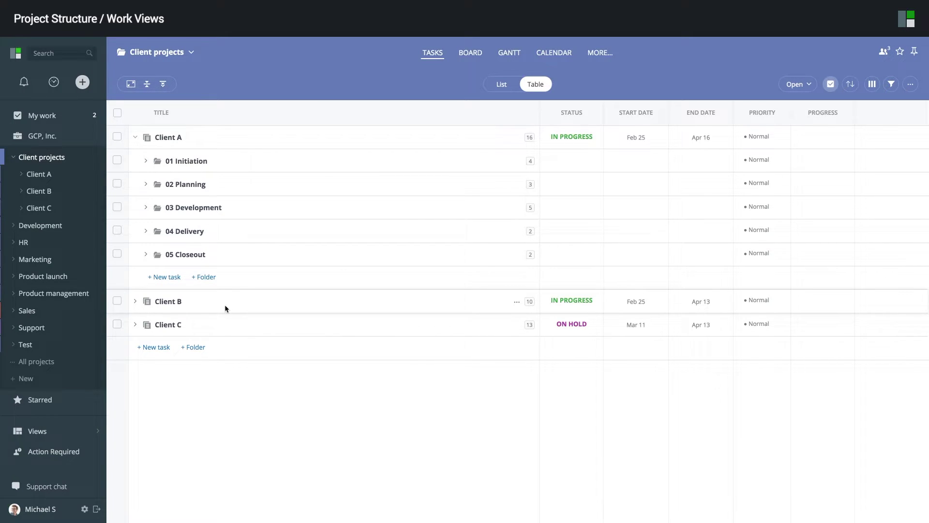
left_click(504, 55)
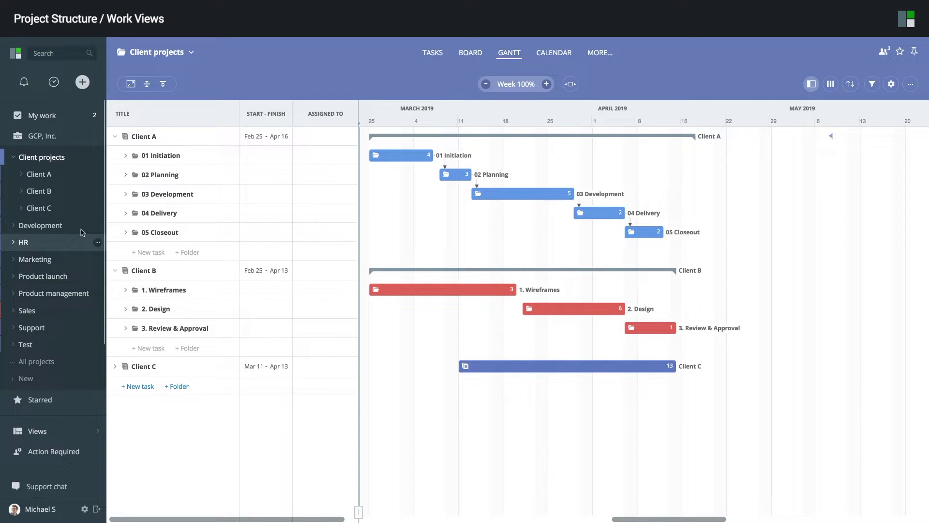
- Switch Client projects back to the Table view of its tasks
left_click(82, 82)
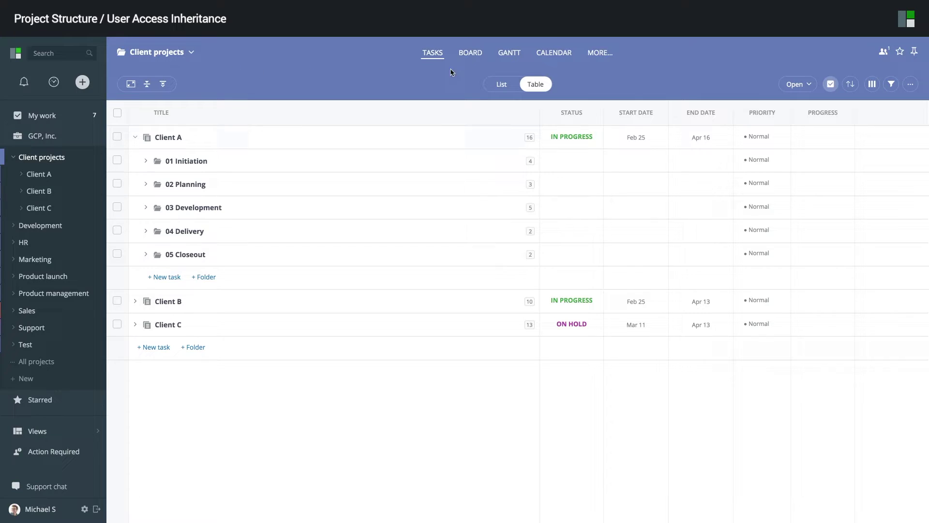
- Add two team members to the Client projects folder's users with Standard access
left_click(608, 53)
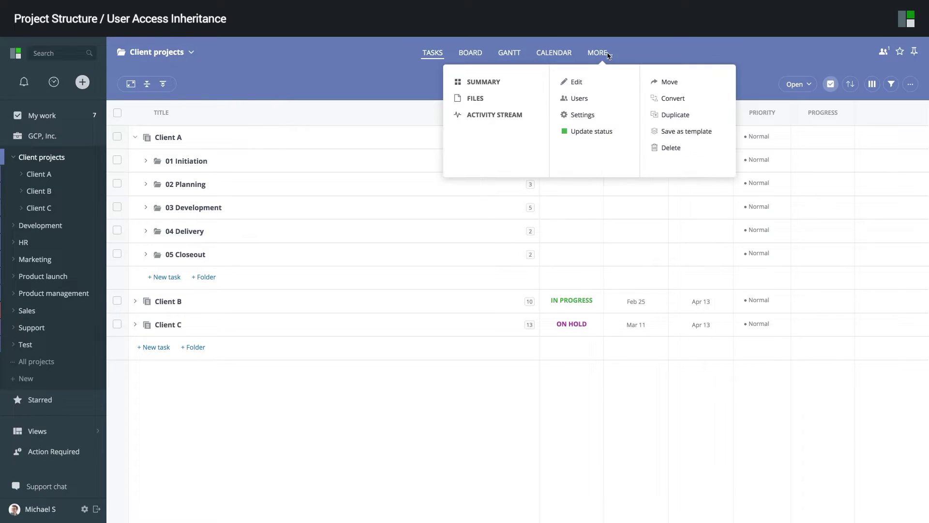
left_click(583, 99)
left_click(305, 200)
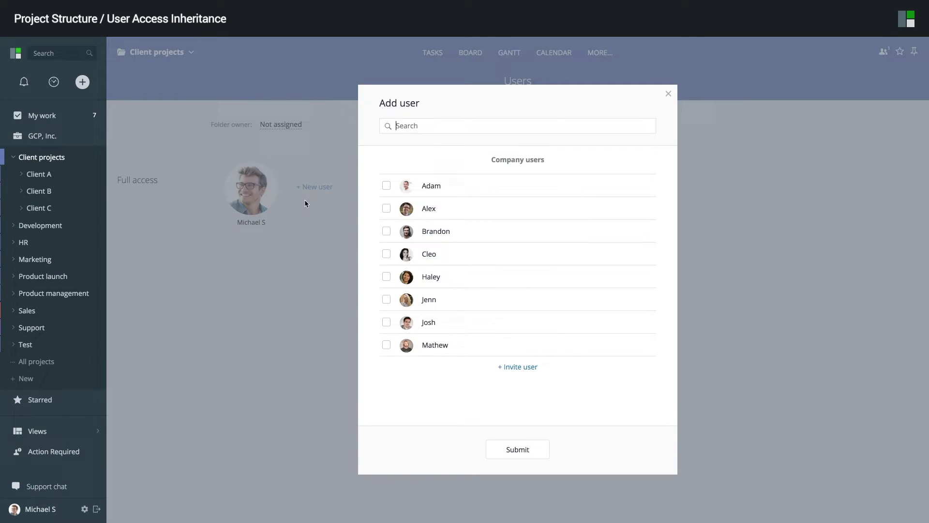
left_click(431, 209)
left_click(435, 232)
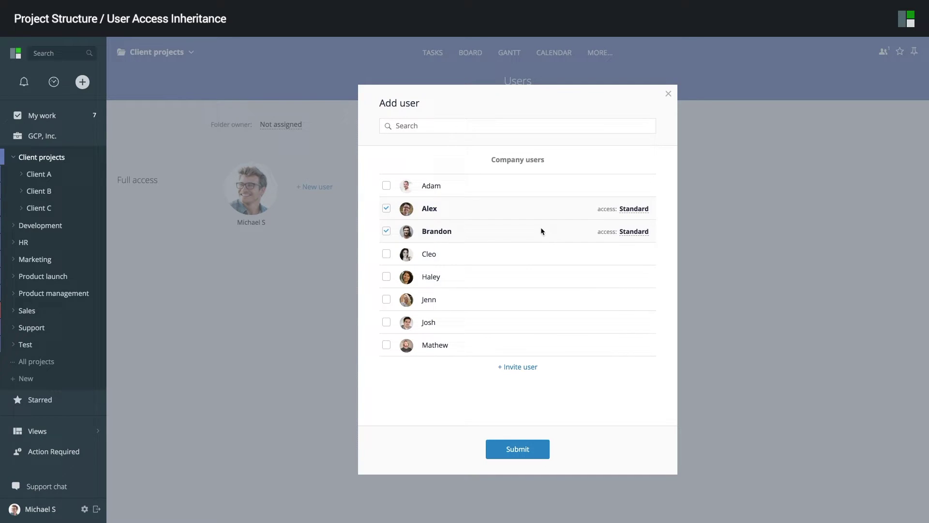
left_click(518, 451)
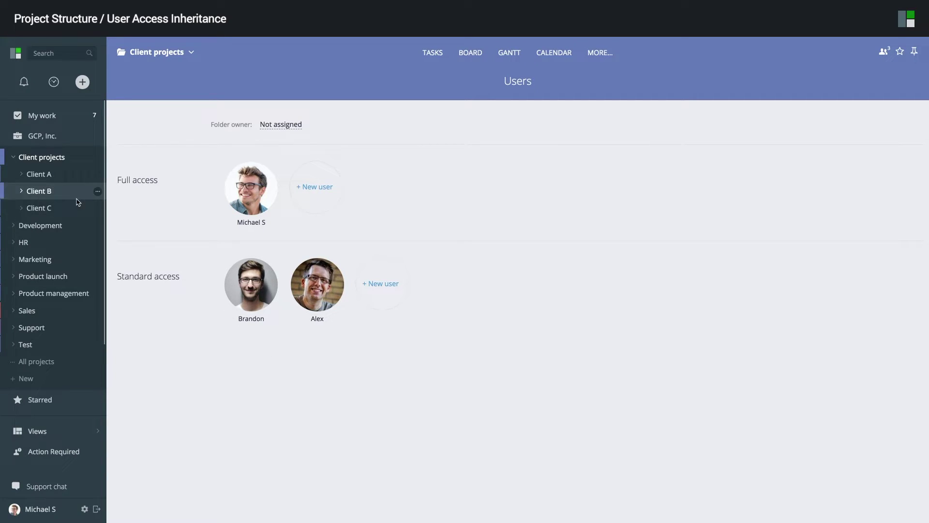
- Open Client A's user list showing the two members with inherited Standard access
left_click(40, 176)
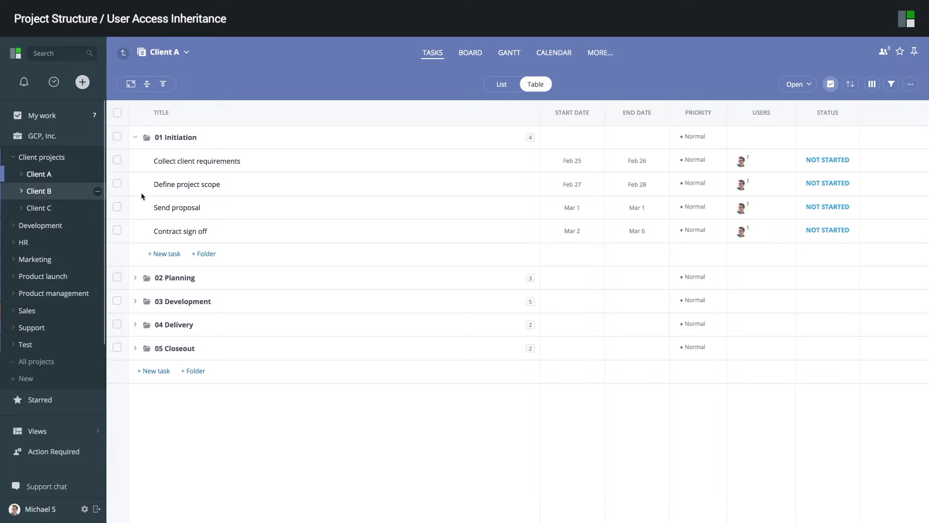
left_click(595, 53)
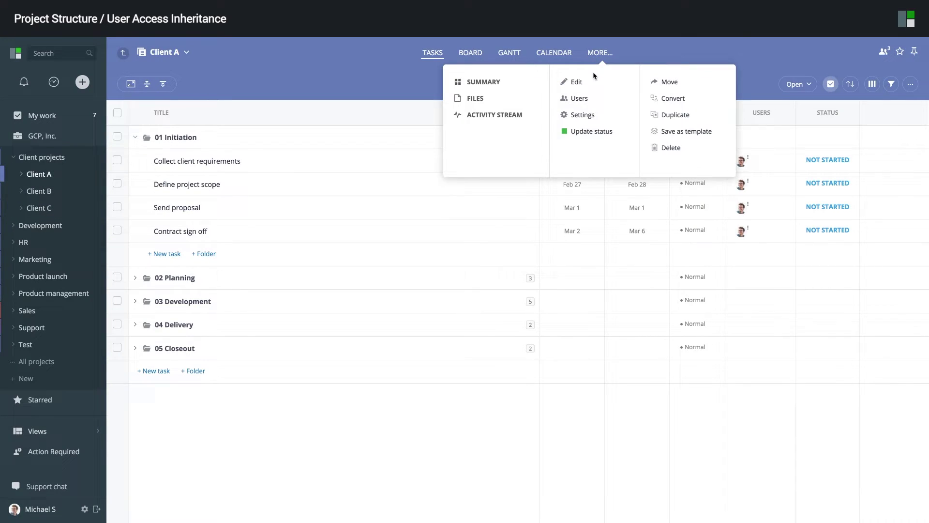
left_click(581, 100)
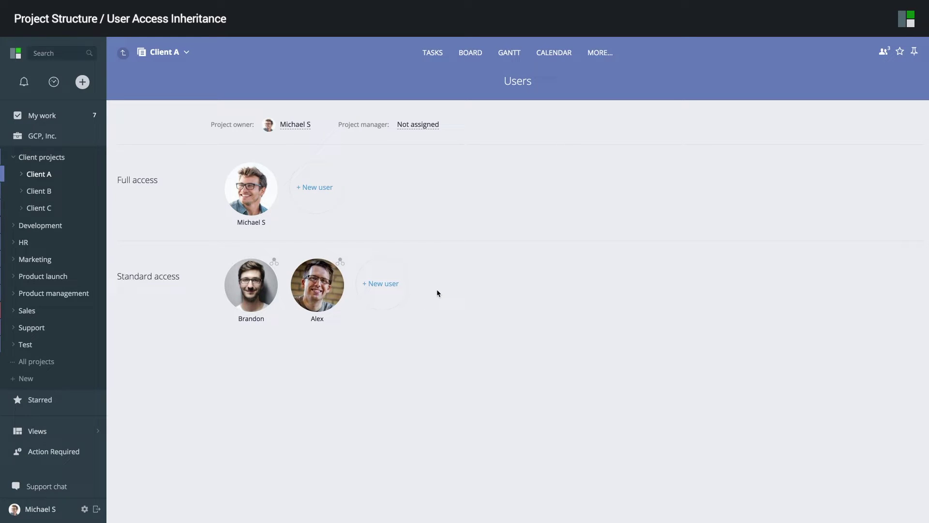
mouse_move(338, 265)
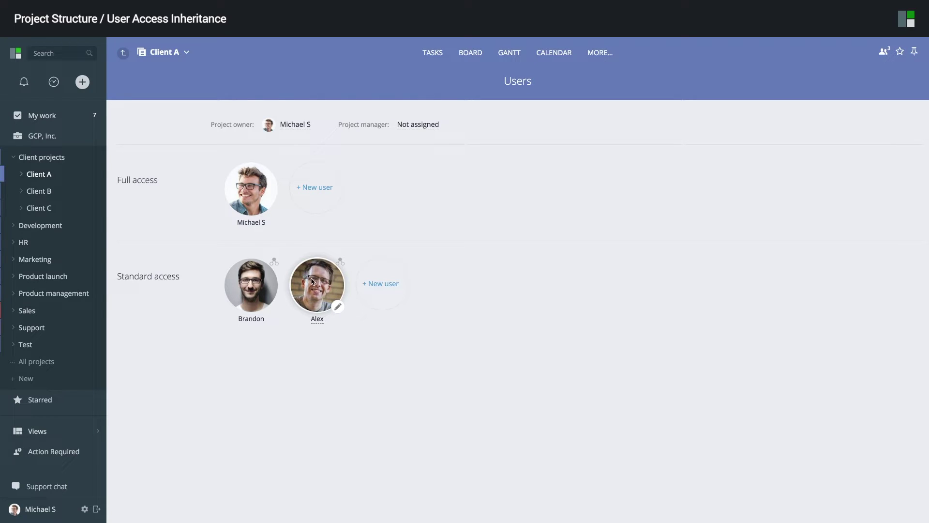
- Change the first added member's access on Client A from Standard to Full
left_click(328, 296)
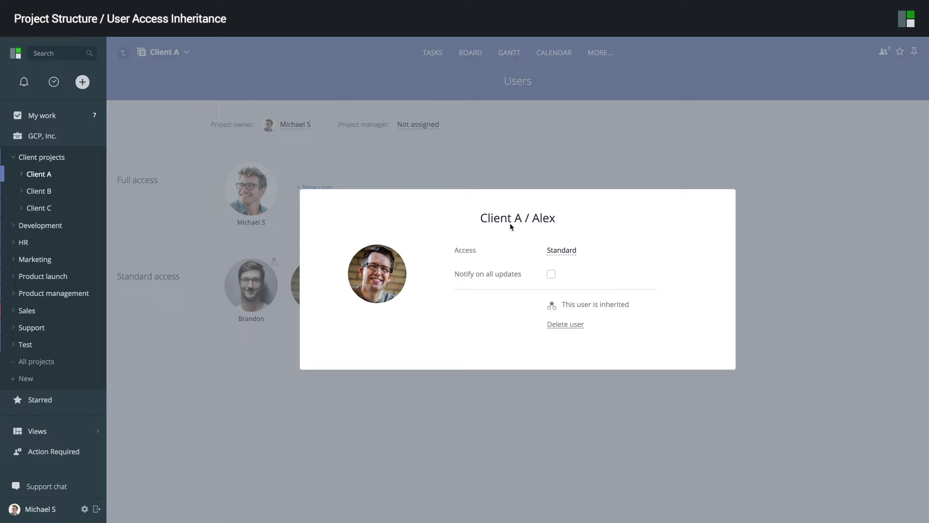
left_click(556, 251)
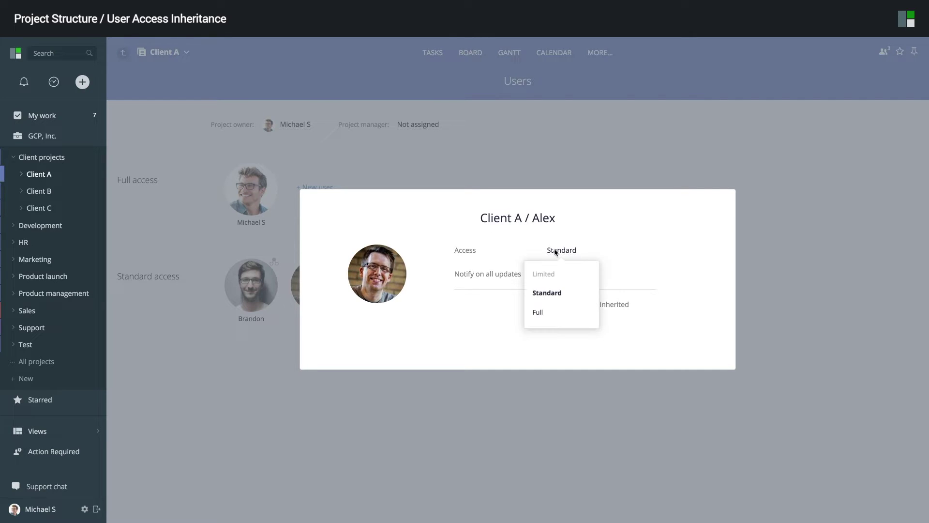
left_click(550, 311)
left_click(557, 405)
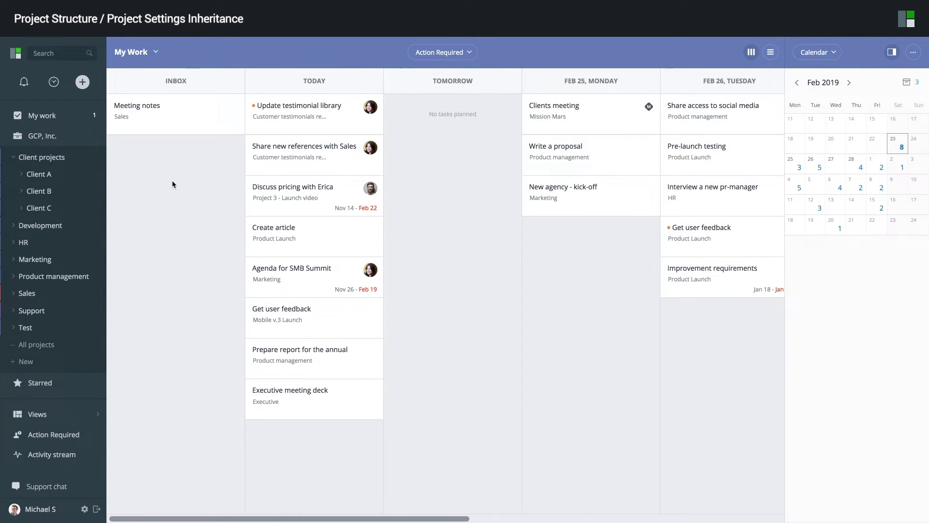
- Create a new folder named 'Product launch' under GCP, Inc
mouse_move(170, 183)
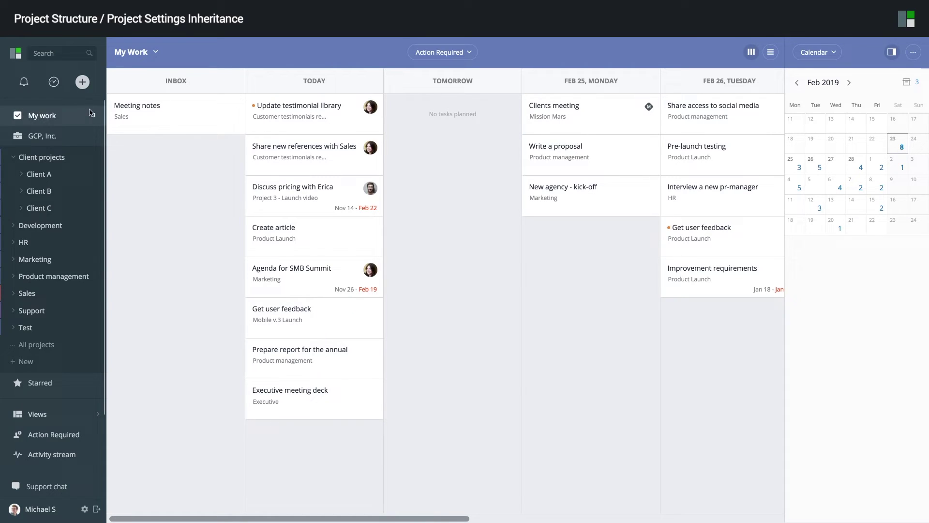
left_click(82, 82)
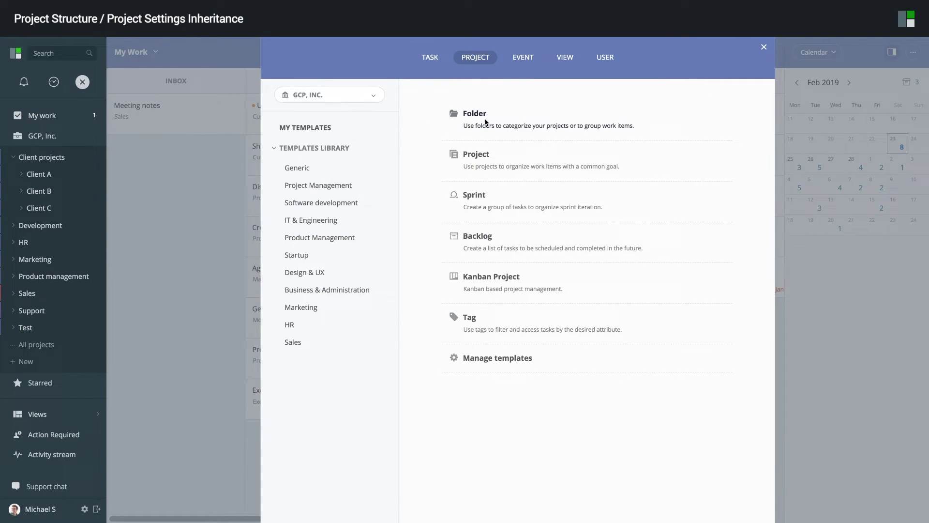
left_click(486, 124)
left_click(505, 165)
type("Product launch")
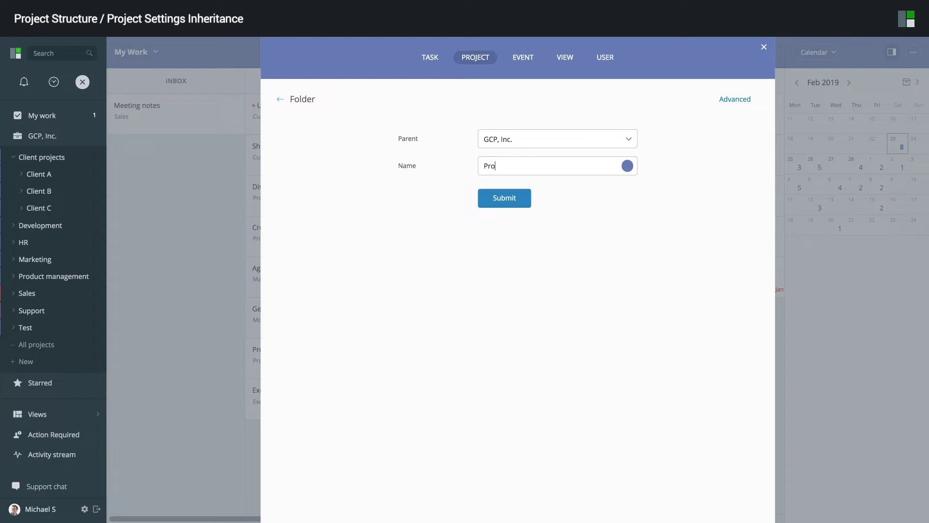
left_click(511, 197)
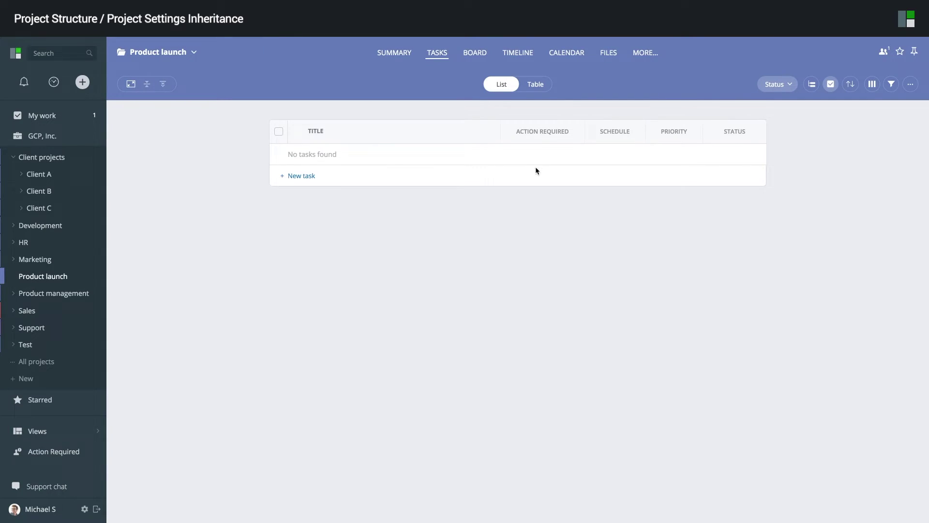
- Switch off Board, Timeline and Files views for Product launch, then reopen its task table
left_click(644, 53)
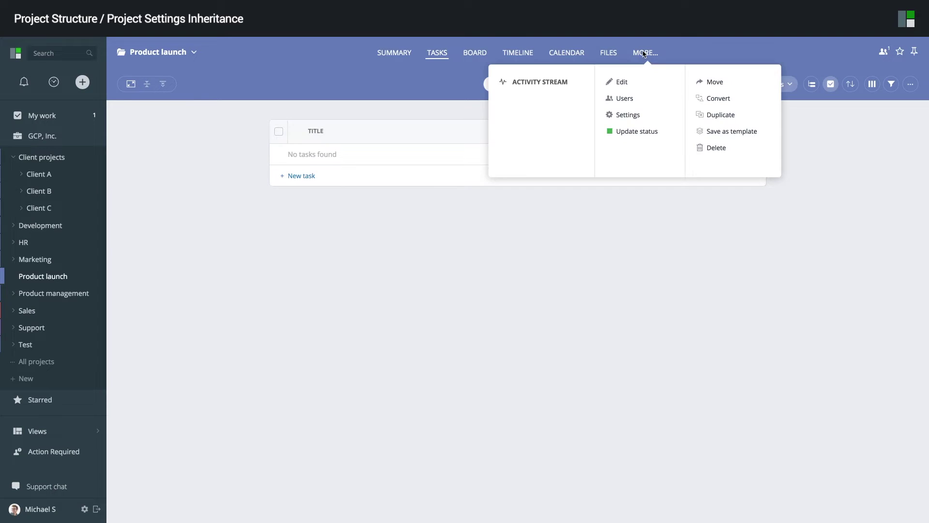
left_click(622, 116)
left_click(473, 115)
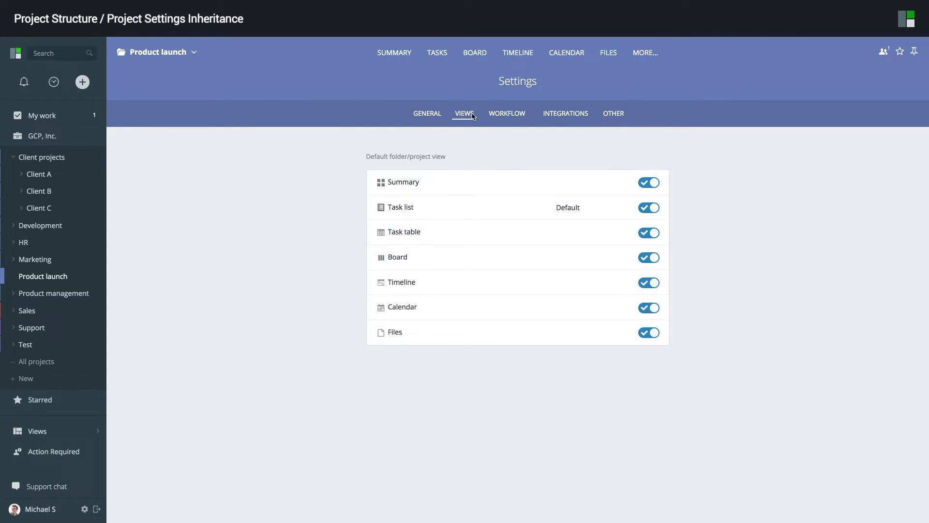
mouse_move(568, 224)
left_click(652, 258)
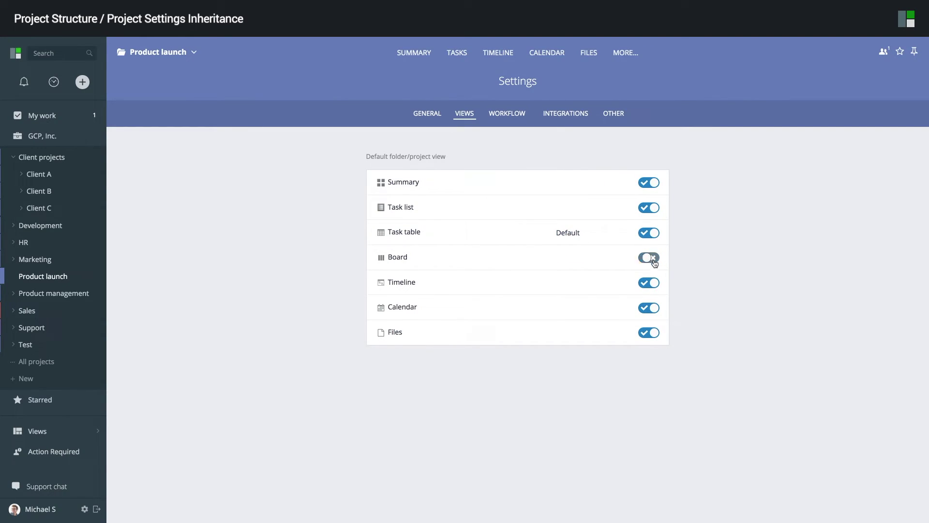
left_click(653, 284)
left_click(652, 332)
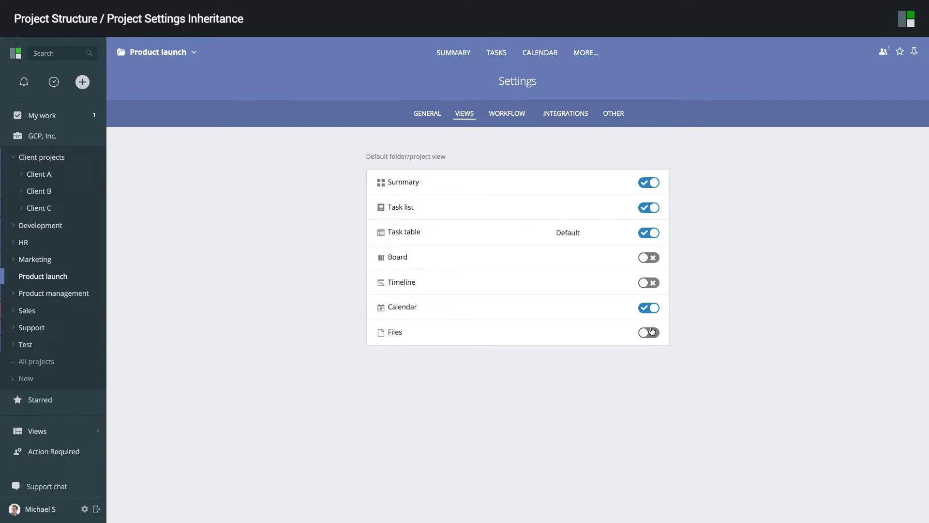
left_click(78, 276)
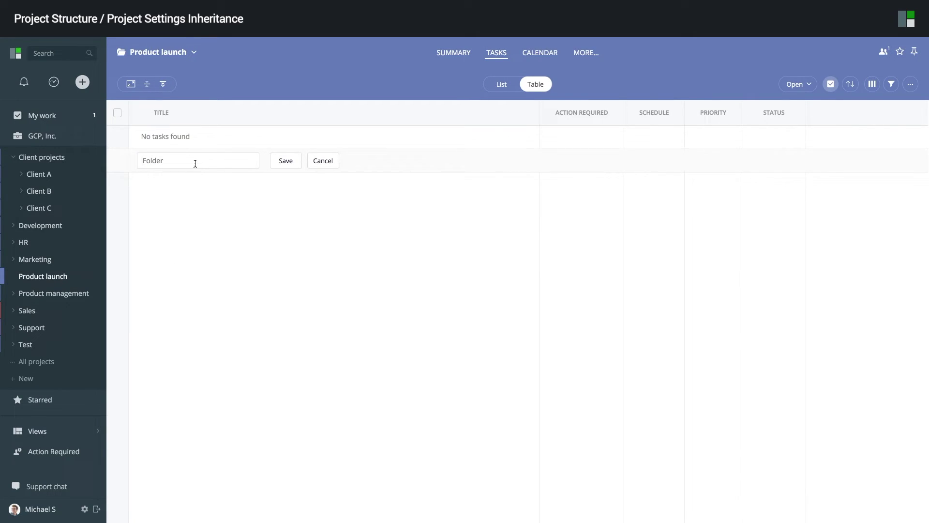
- Add 'Development', 'Issue tracker' and 'Marketing' sub-folders inside Product launch
type("Development")
key("Return")
type("Issue tracker")
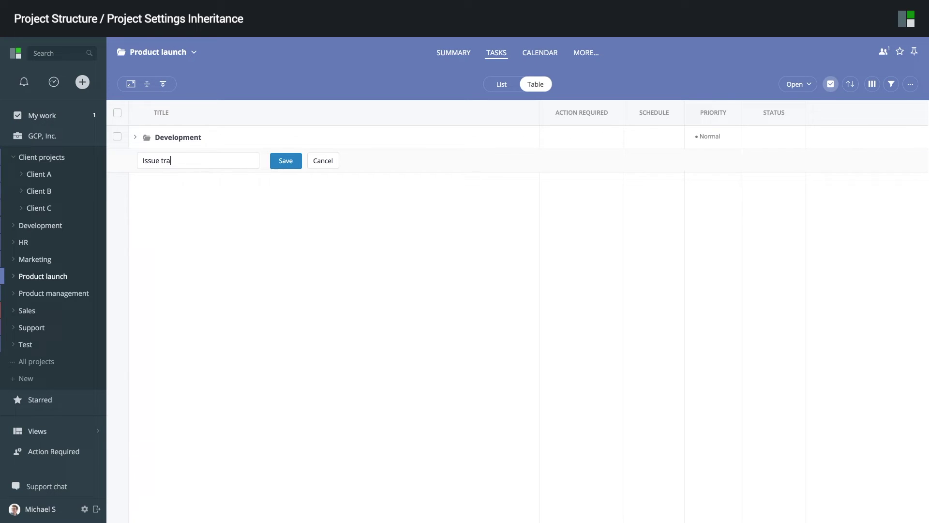
key("Return")
type("Marketing")
key("Return")
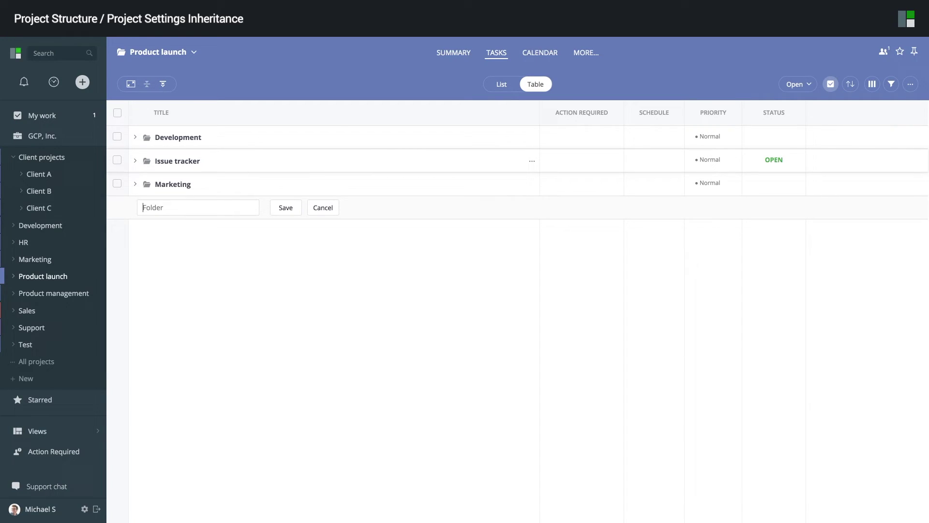
left_click(322, 207)
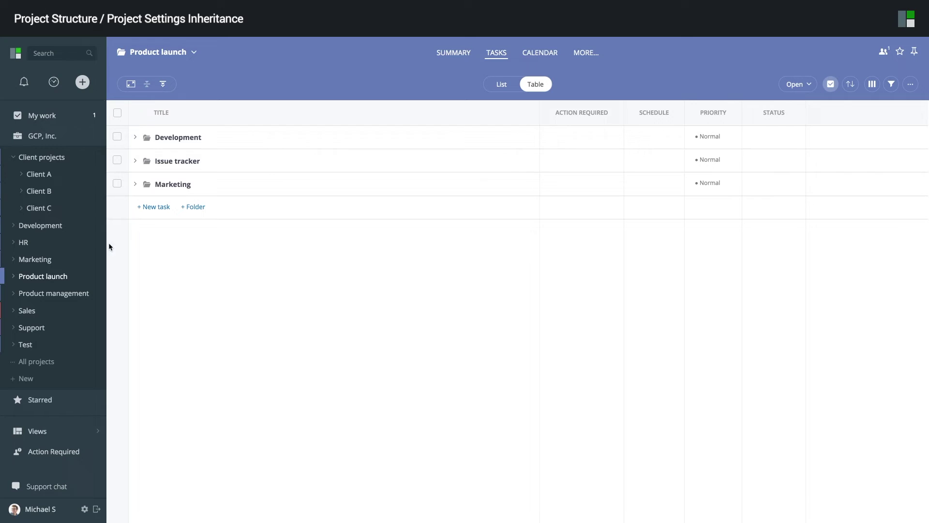
- Enable Board as Issue tracker's default view and switch off Task table and Task list
left_click(13, 276)
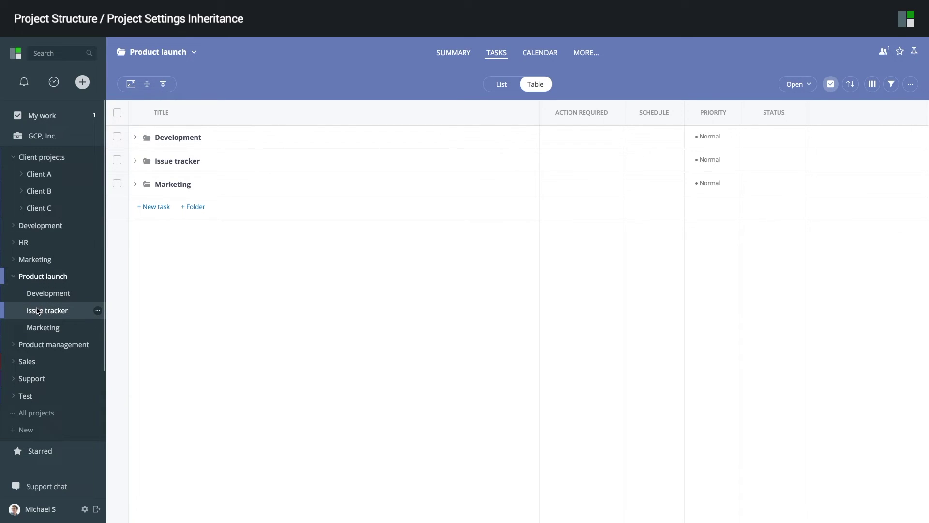
left_click(37, 311)
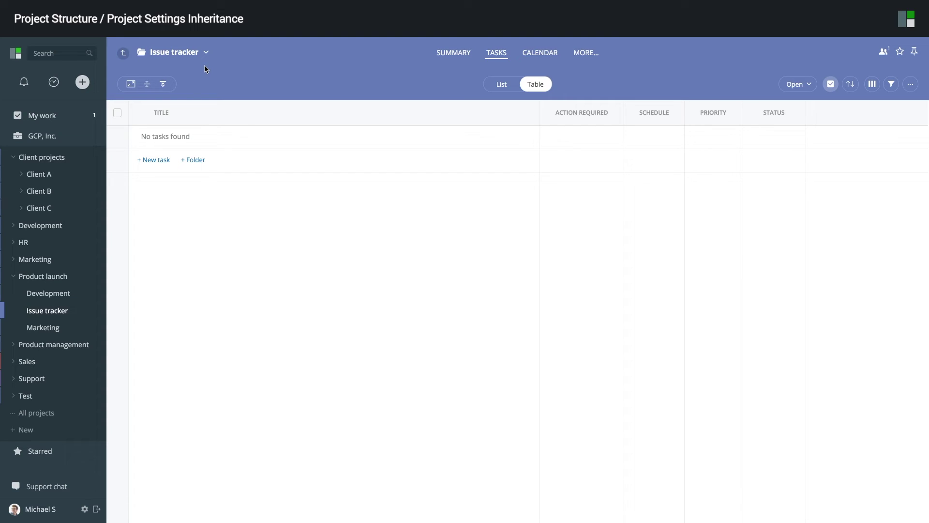
left_click(586, 56)
left_click(568, 115)
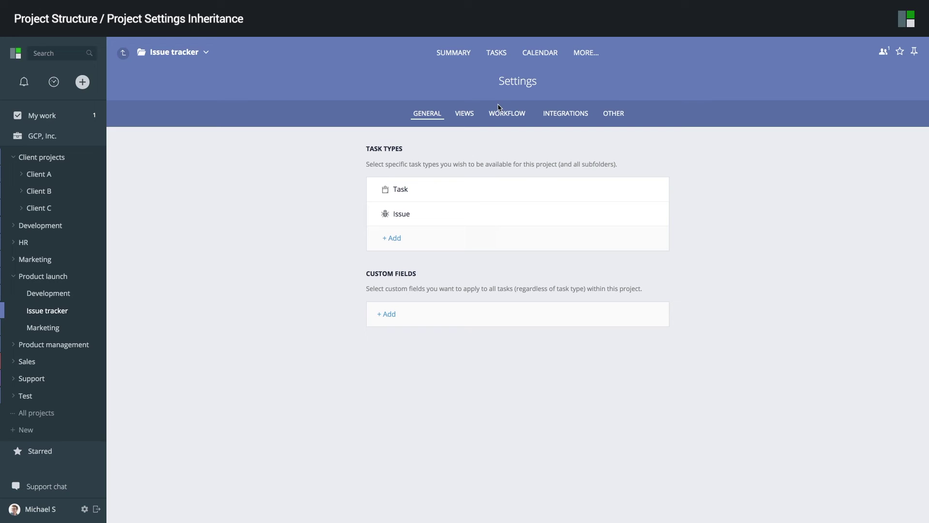
left_click(470, 116)
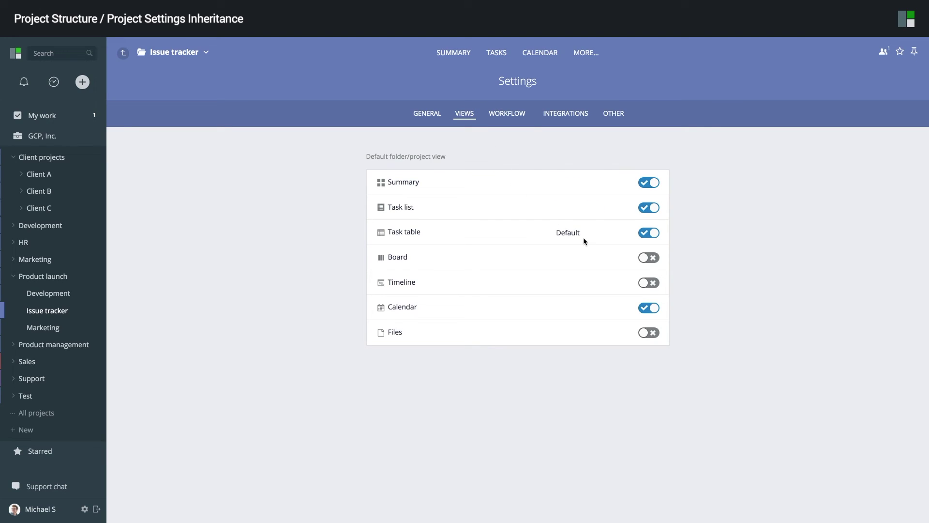
left_click(652, 261)
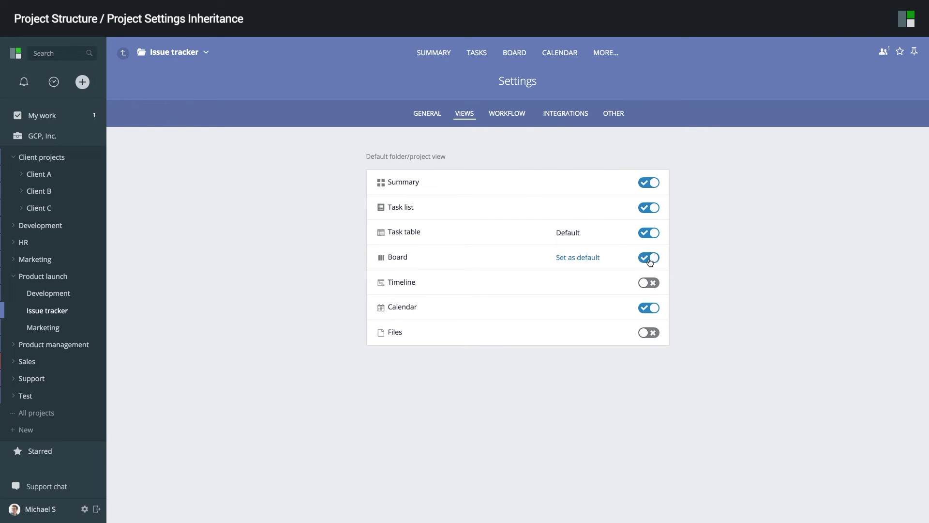
left_click(578, 259)
left_click(648, 232)
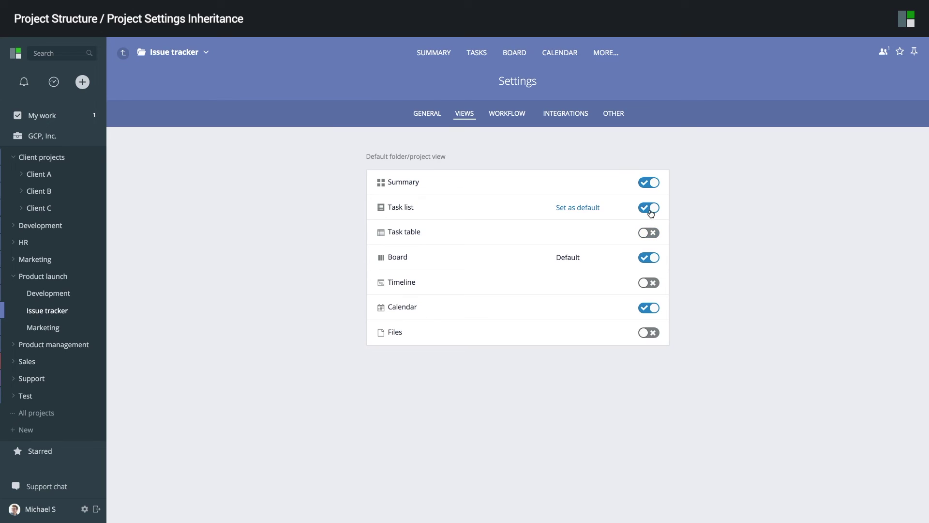
left_click(651, 208)
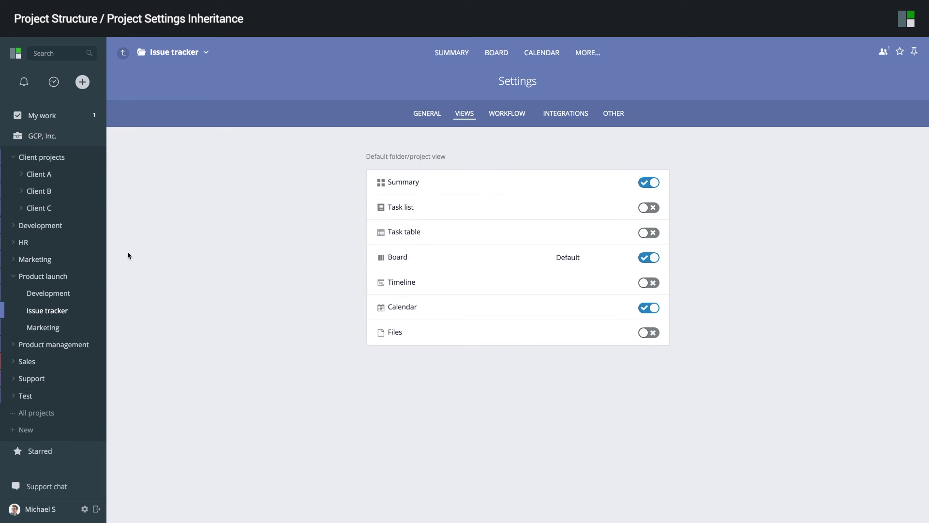
- Reopen Issue tracker to confirm it opens on Board, then open its settings
left_click(53, 310)
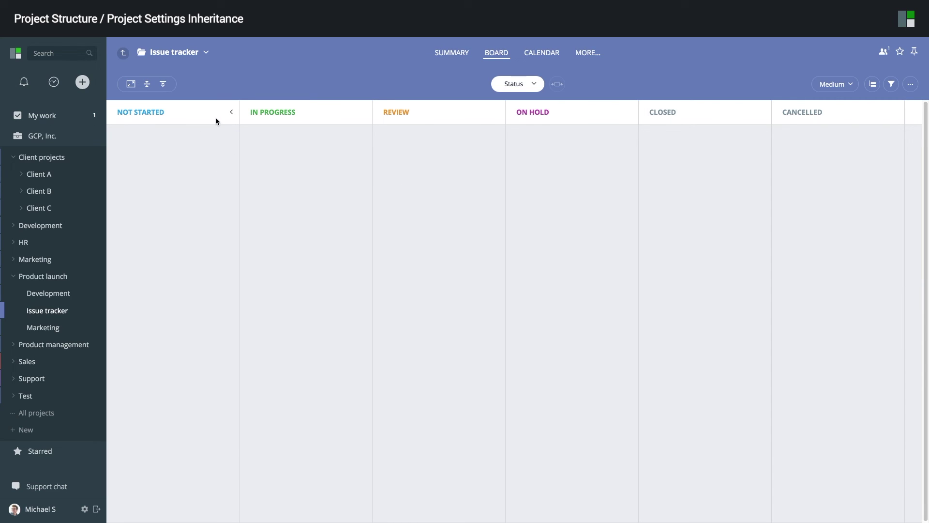
left_click(594, 54)
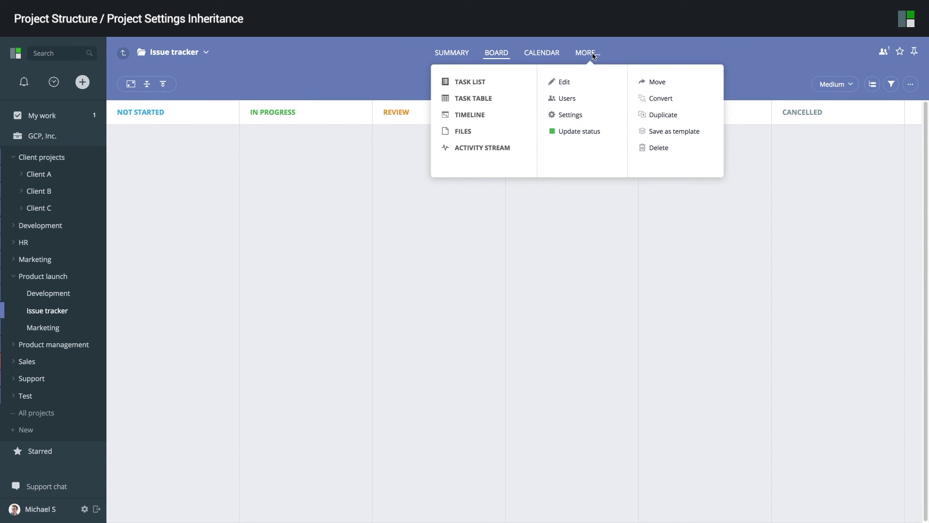
left_click(557, 115)
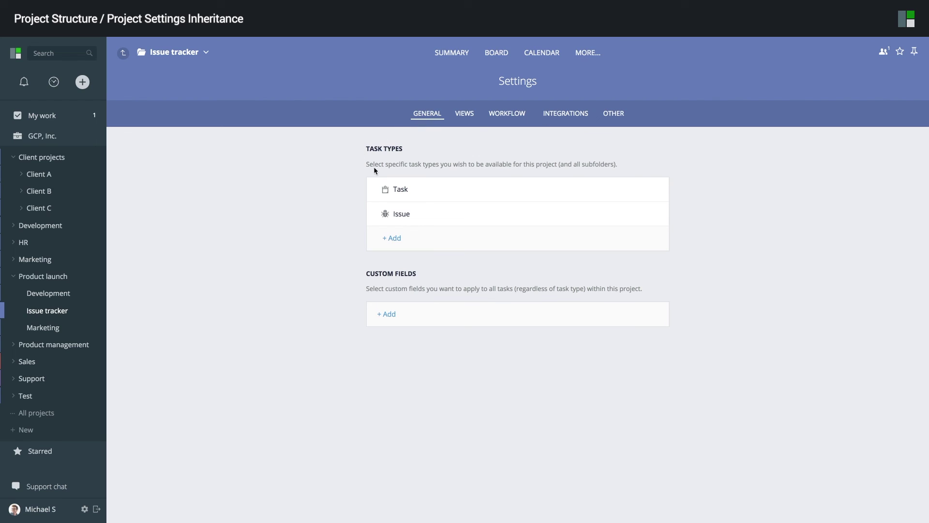